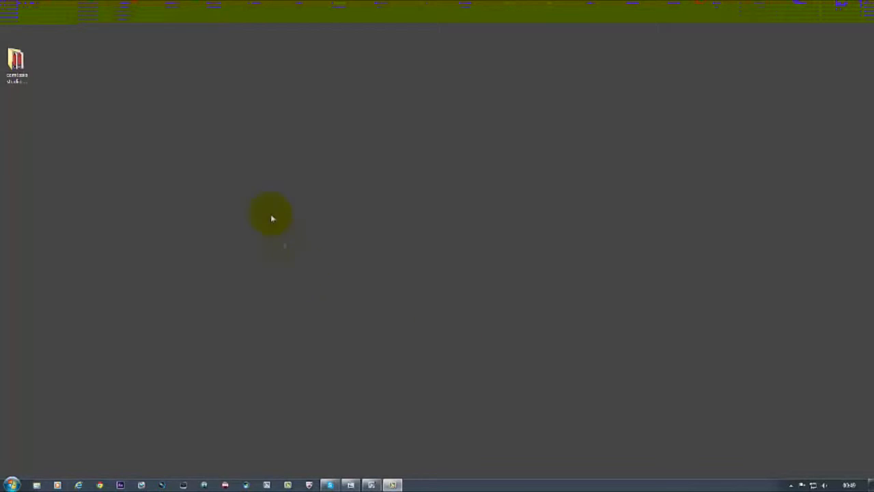
Open the recording "The best of camtasia studio 8 module p 6" from the camtasia studio 8 video tutorials folder in Camtasia Studio
double_click(16, 62)
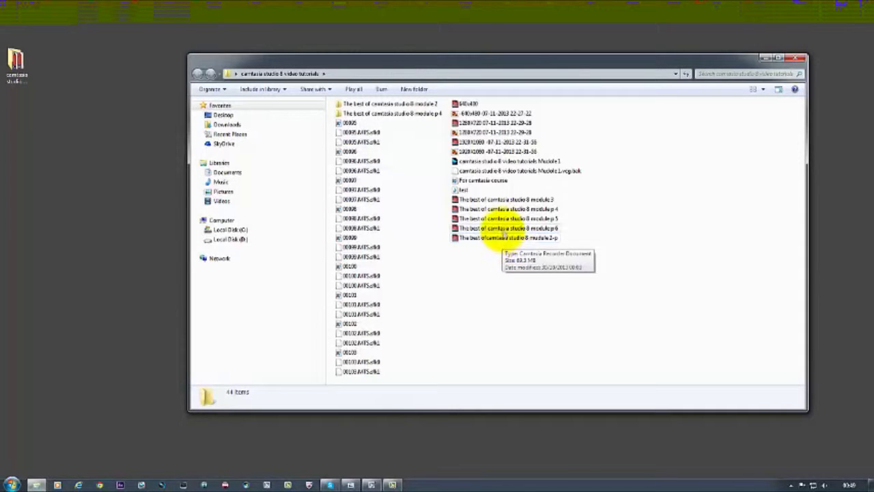
left_click(456, 231)
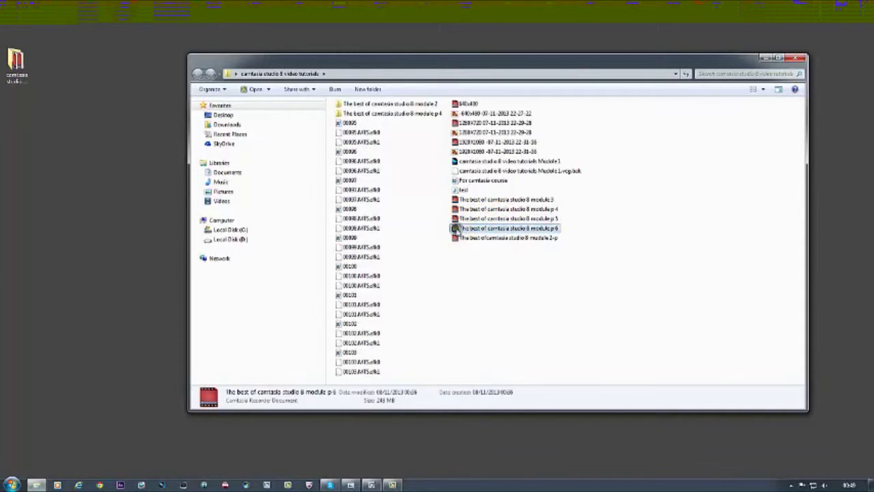
double_click(456, 231)
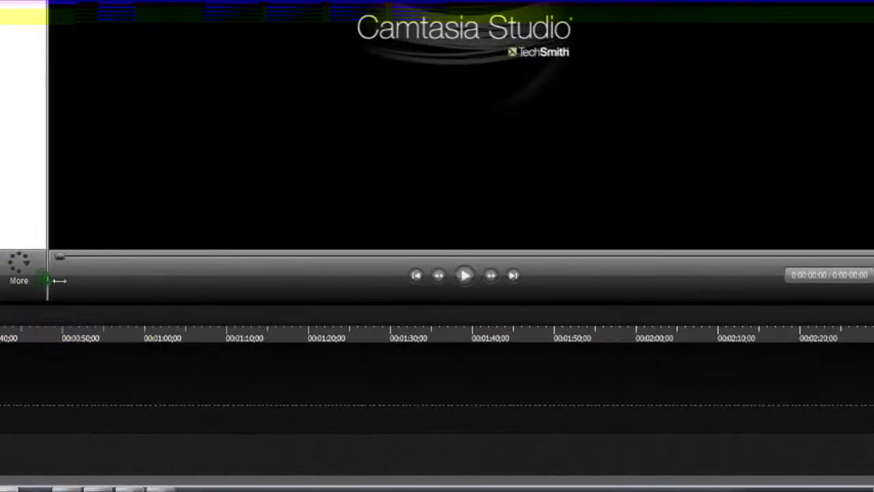
Widen the tools area until the Record Camera, Captions and Quizzing tools fit beside the preview
left_click_drag(221, 319, 320, 321)
mouse_move(178, 282)
left_mouse_down()
mouse_move(218, 285)
mouse_move(171, 283)
left_mouse_up()
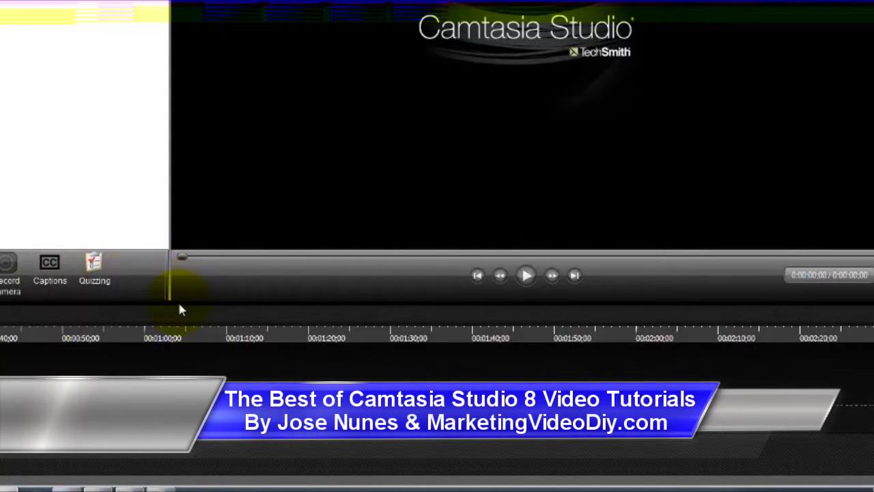
left_click_drag(186, 308, 194, 248)
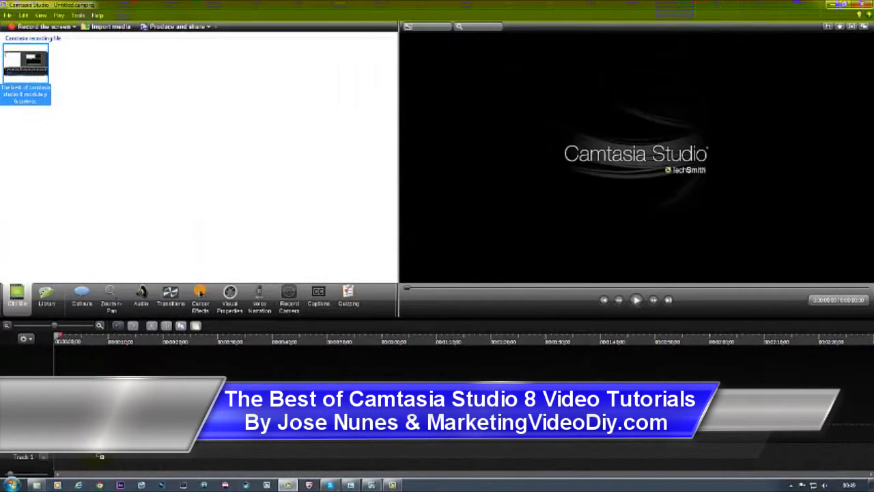
Add the module p 6 recording to the timeline with editing dimensions of 1280 x 720, Automatic (up to 720p)
left_click_drag(100, 456, 78, 456)
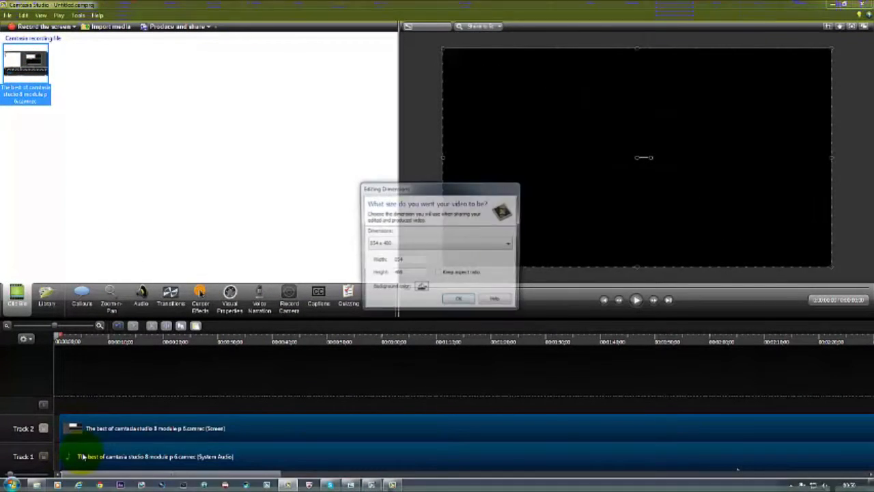
left_click(509, 244)
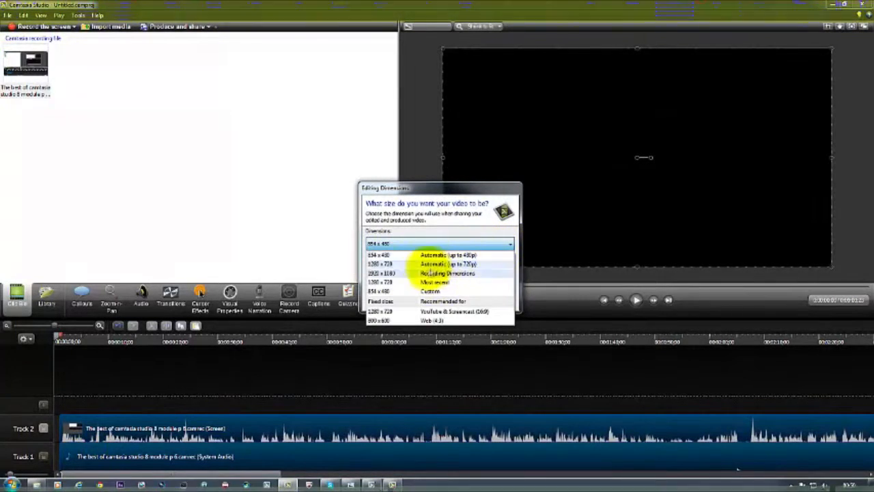
left_click(377, 263)
left_click(459, 301)
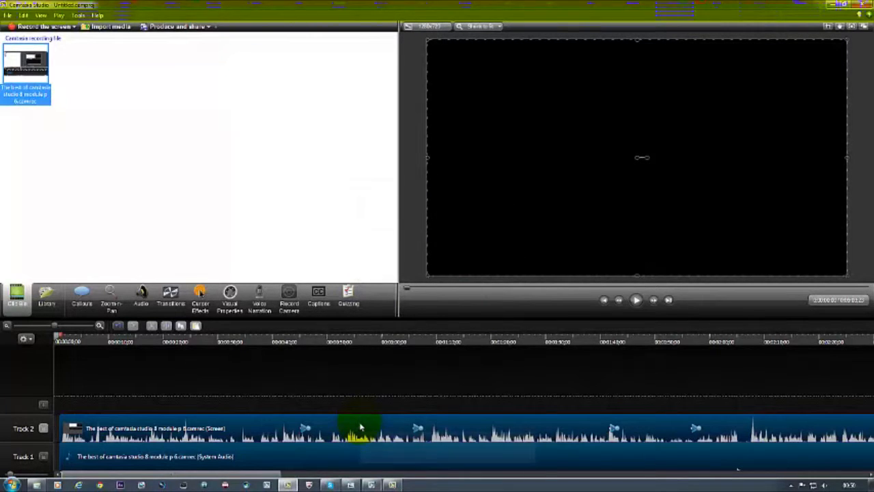
Align the recording with the timeline start and lengthen its first zoom animation to 00:00:05;15, starting at 00:00:40;01
left_click_drag(361, 427, 332, 428)
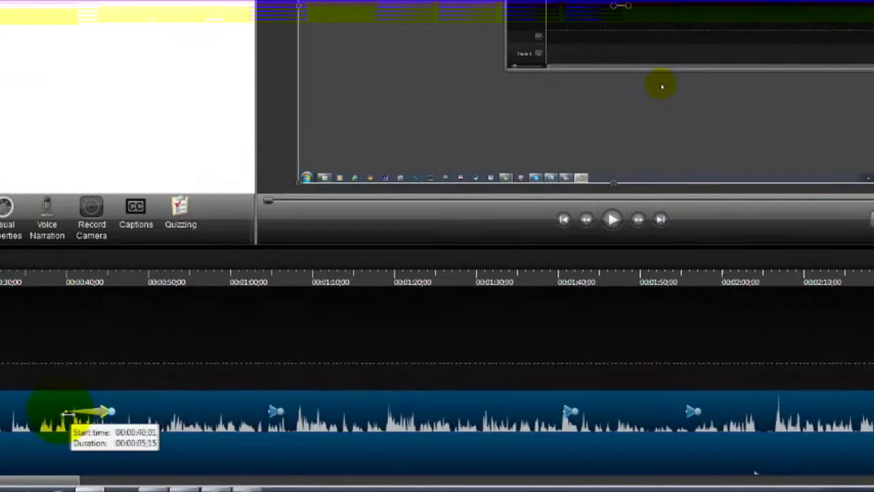
mouse_move(67, 414)
left_mouse_down()
mouse_move(59, 414)
mouse_move(68, 418)
left_mouse_up()
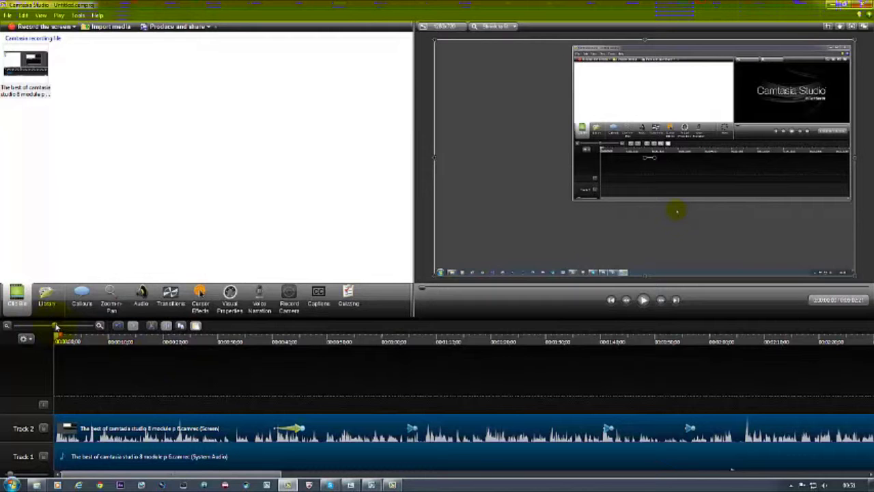
Play back the recording from about 4:24 to examine the section where a second clip sits on the recorded timeline
left_click_drag(57, 327, 43, 327)
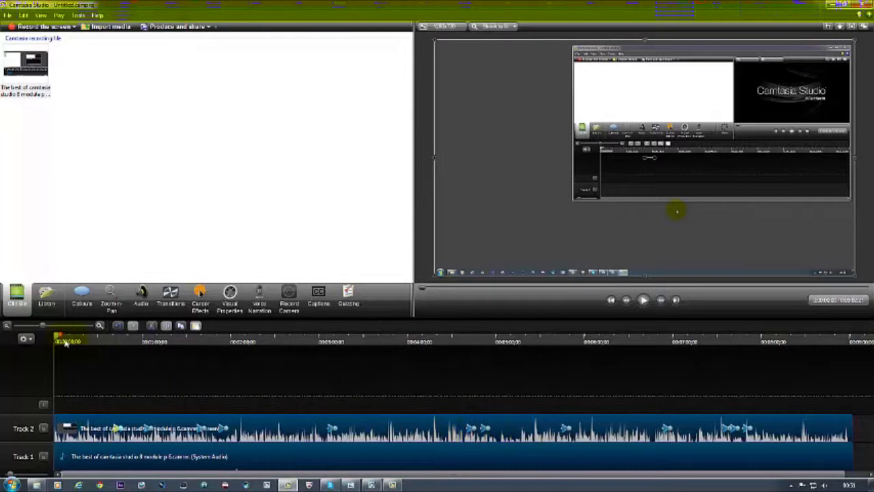
left_click_drag(58, 340, 437, 377)
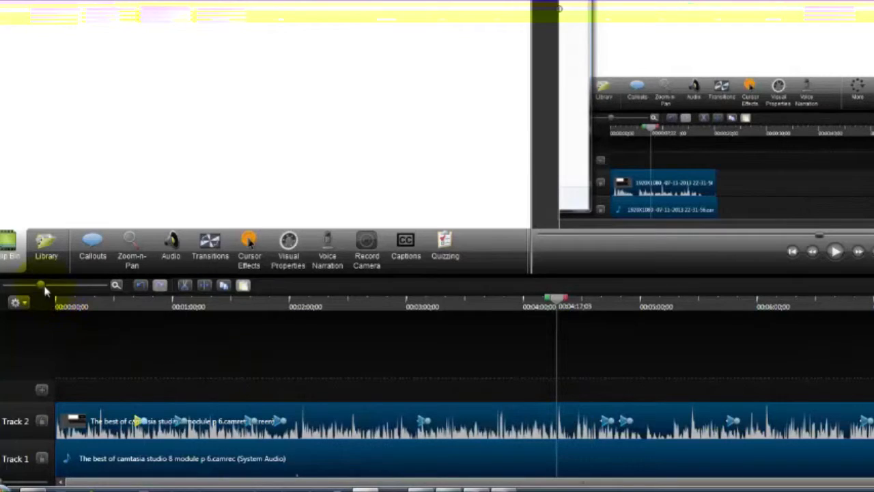
left_click_drag(43, 285, 60, 291)
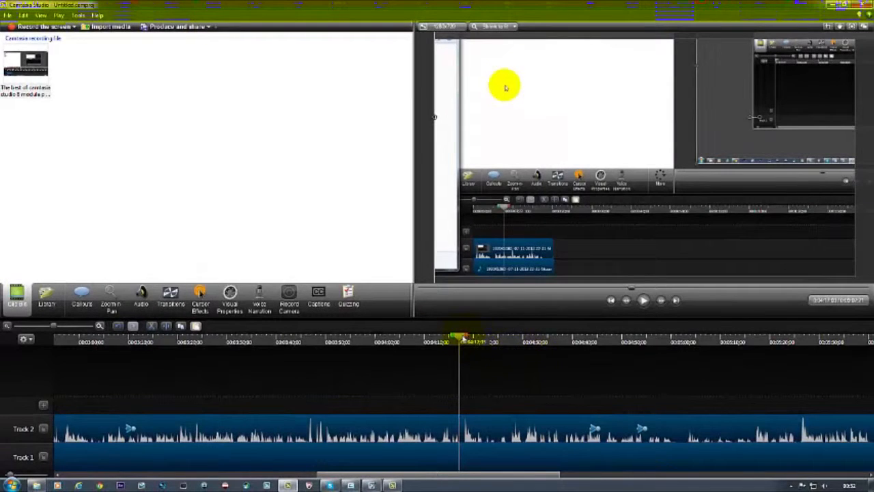
left_click_drag(460, 339, 495, 354)
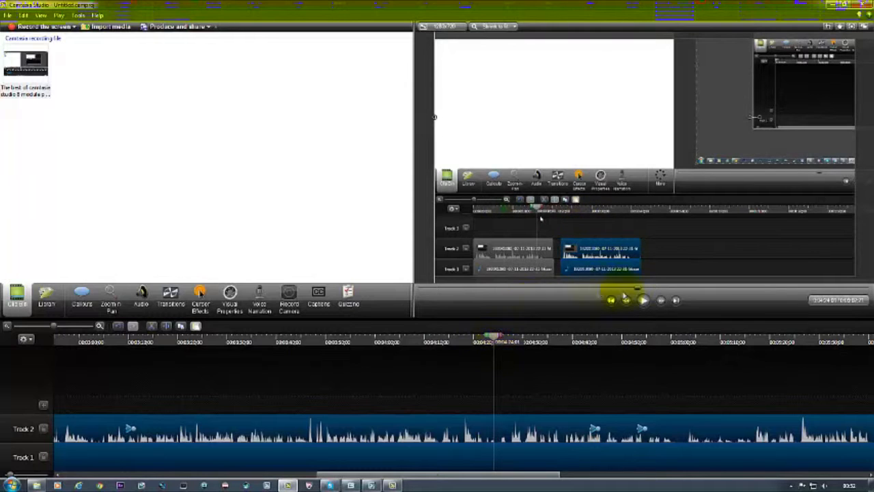
left_click(644, 299)
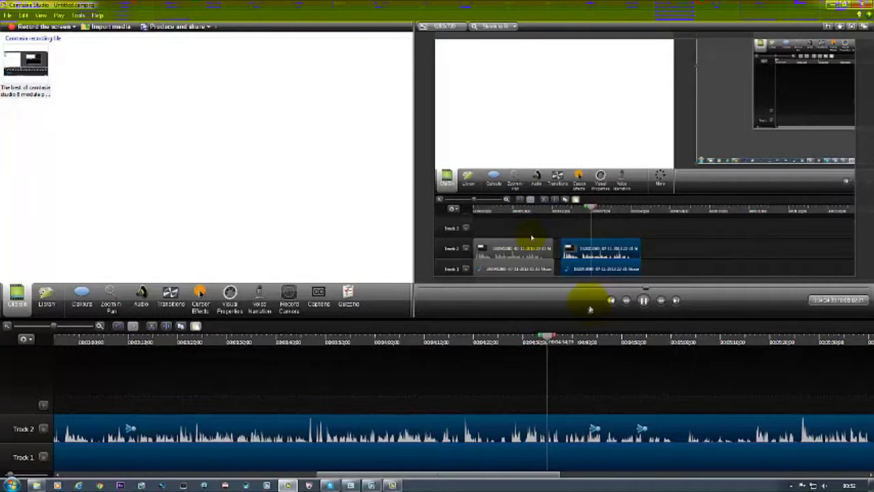
left_click(642, 300)
Reduce the scale of the zoom animation near 3:11 to 65%, and restore its default visual settings
left_click_drag(561, 338, 472, 339)
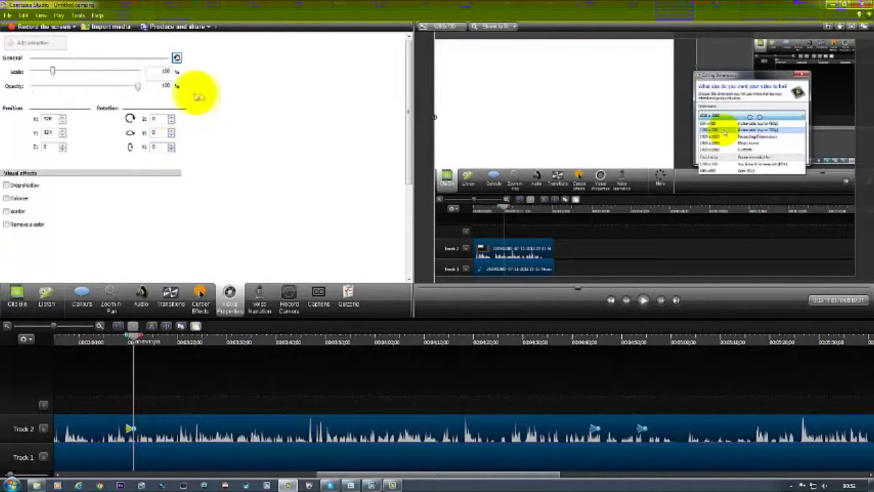
left_click_drag(54, 73, 48, 72)
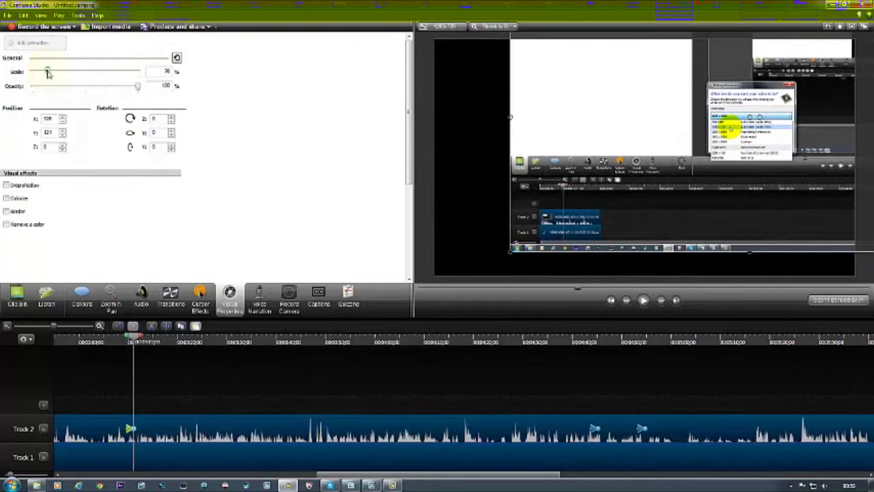
left_click_drag(48, 73, 45, 71)
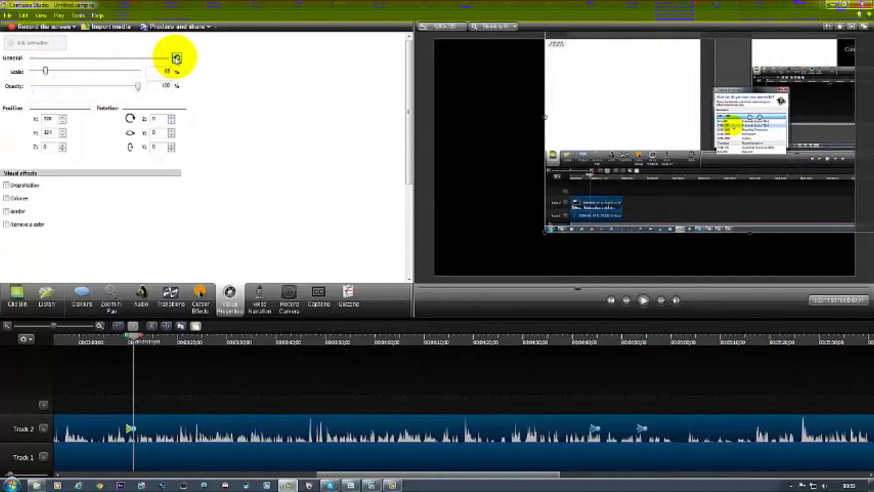
left_click(176, 59)
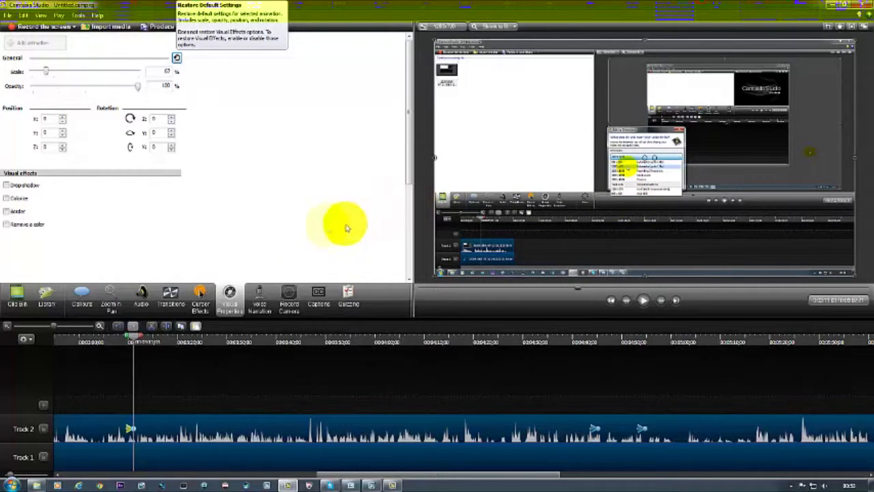
Add a zoom at 00:04:17;11 with 154% scale, framing the recorded timeline in the lower-left area of the recording
left_click_drag(134, 337, 461, 360)
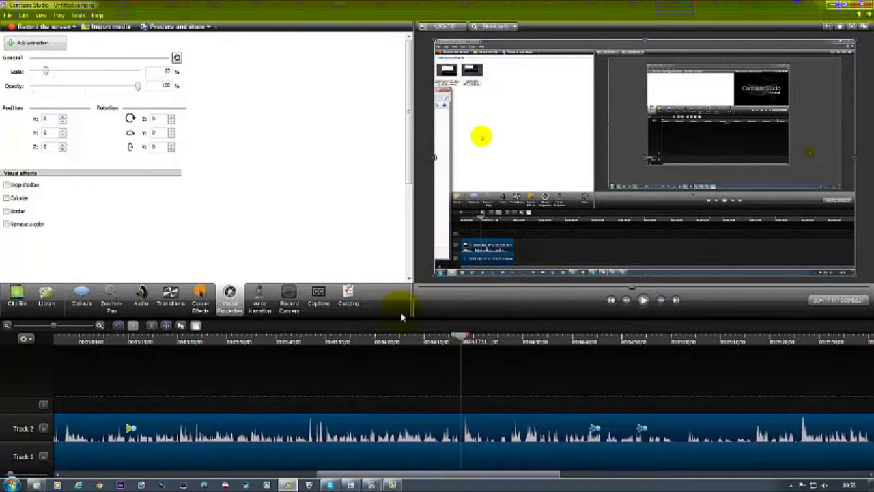
left_click(112, 301)
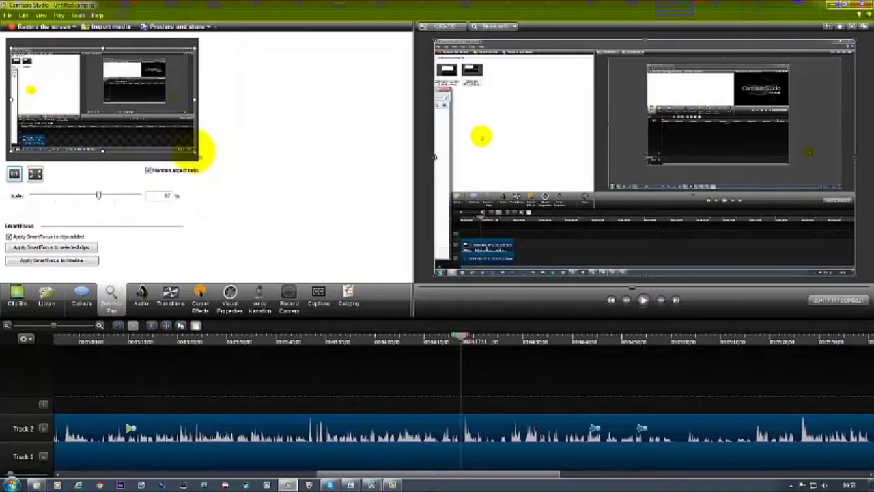
left_click_drag(195, 152, 90, 92)
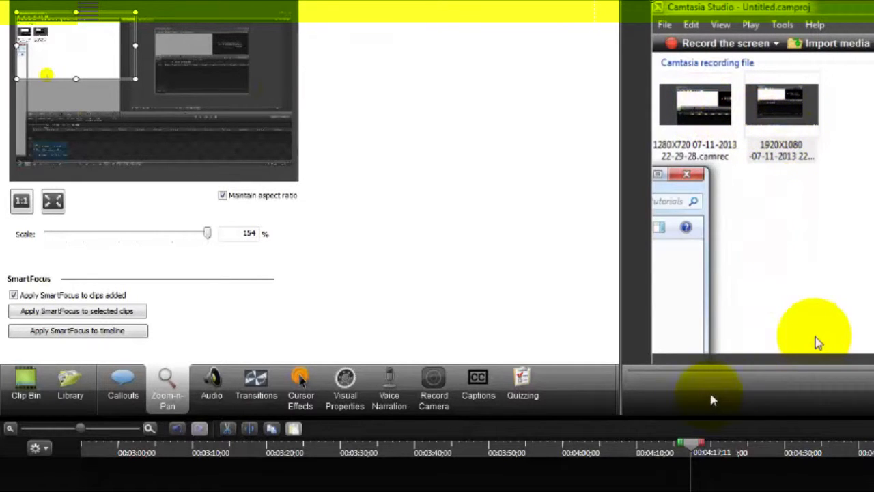
left_click_drag(89, 47, 98, 140)
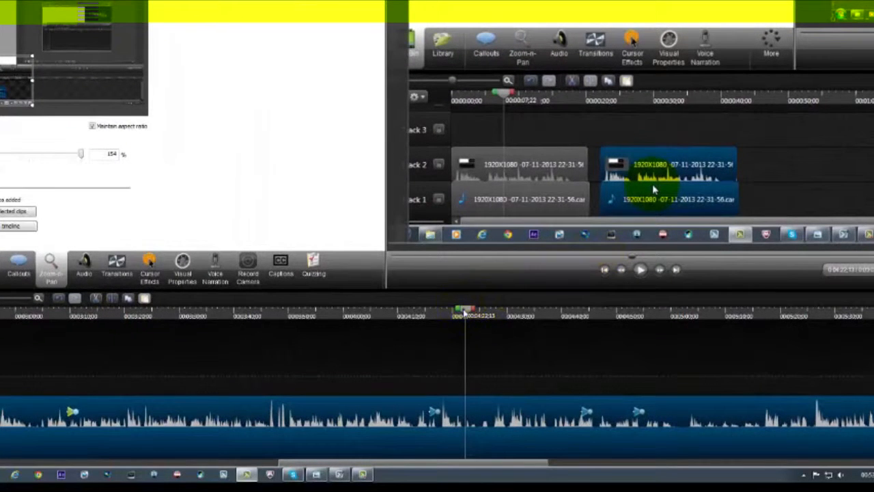
Add a timeline marker named Stop at 00:05:08;23
left_click_drag(472, 315, 527, 319)
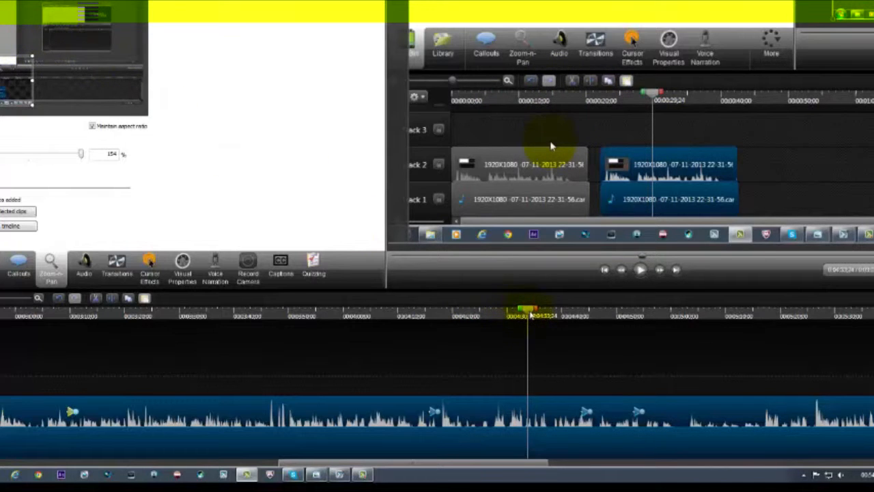
left_click_drag(530, 313, 554, 314)
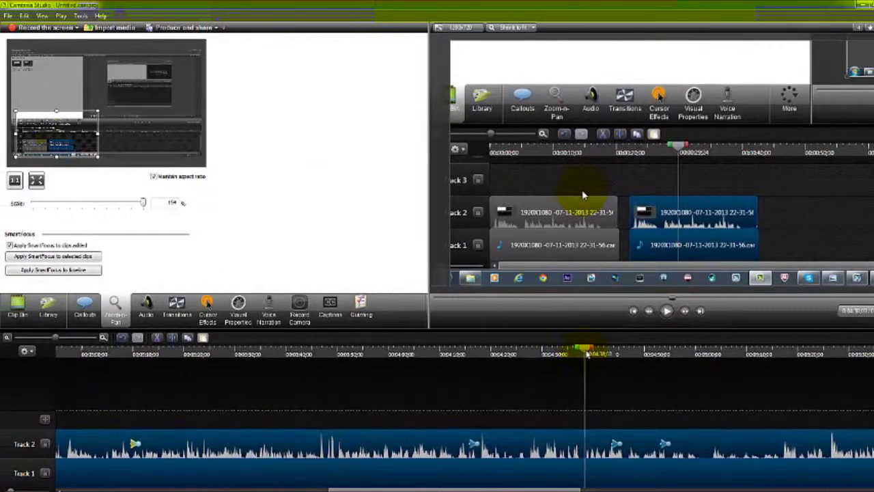
left_click_drag(586, 354, 743, 371)
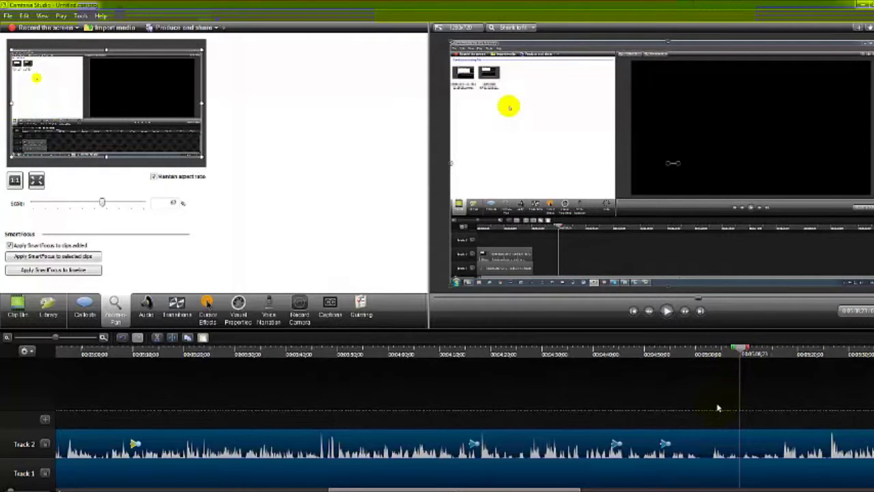
key("ctrl+m")
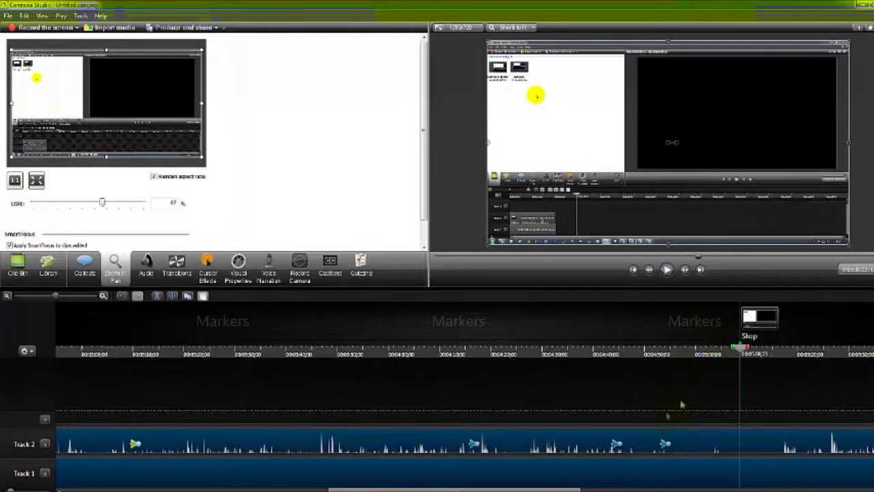
Play back the section around 4:15 to 4:20 to check the timing of the added zoom
left_click_drag(741, 352, 491, 365)
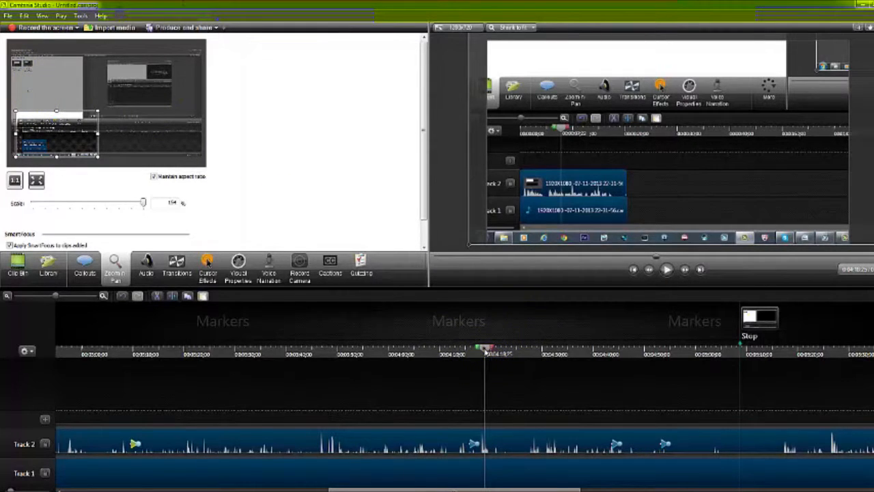
mouse_move(486, 351)
left_mouse_down()
mouse_move(474, 350)
mouse_move(491, 351)
left_mouse_up()
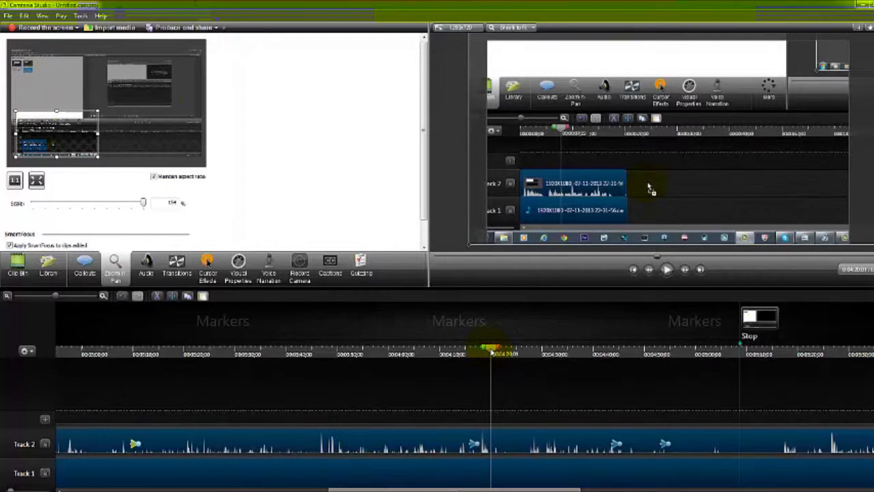
left_click(667, 269)
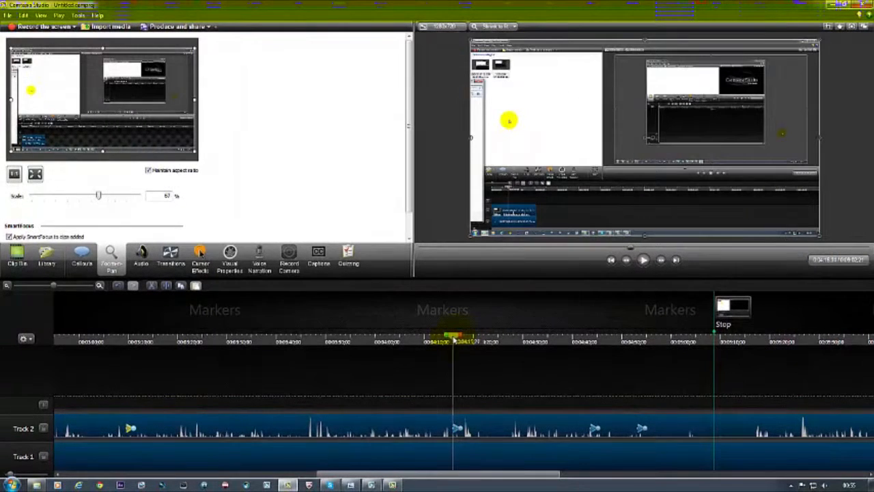
left_click(643, 261)
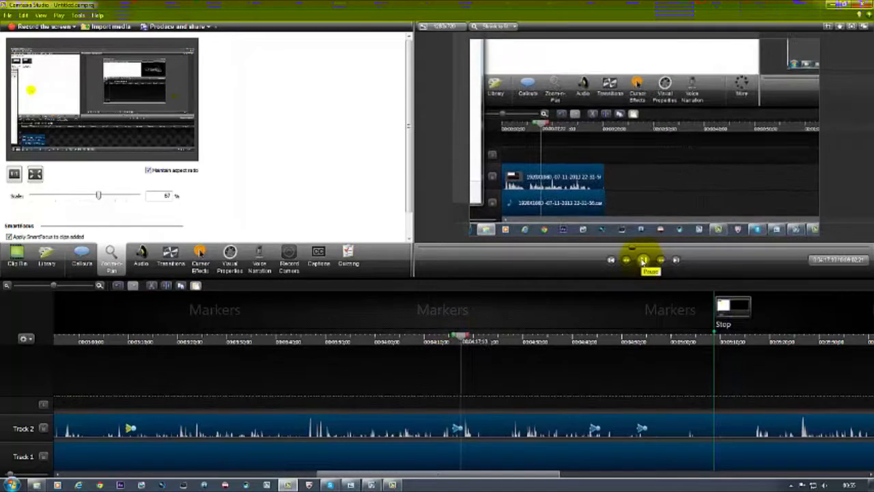
left_click(644, 261)
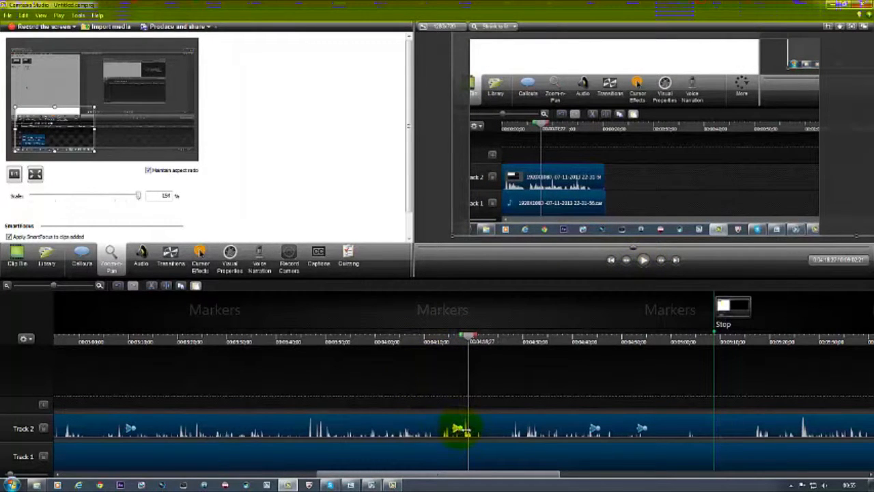
Delete the zoom animation near 4:17 on Track 2 and move the playhead to 00:04:15;12
right_click(459, 429)
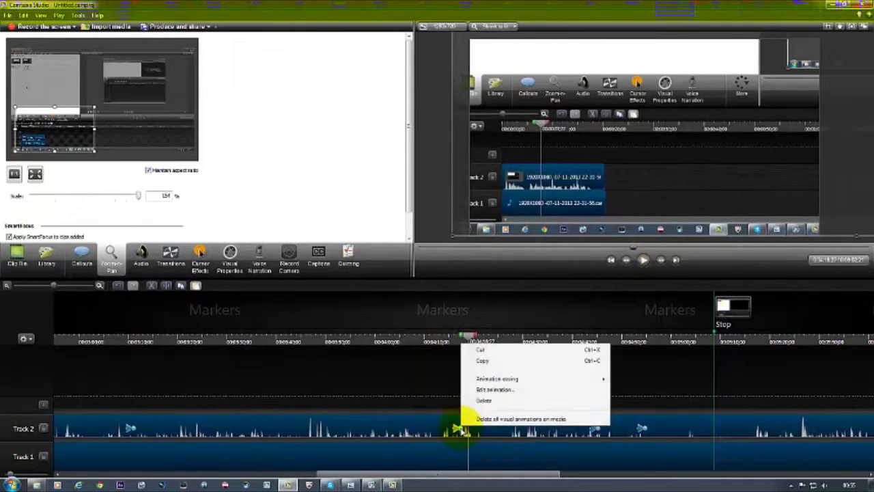
left_click(482, 401)
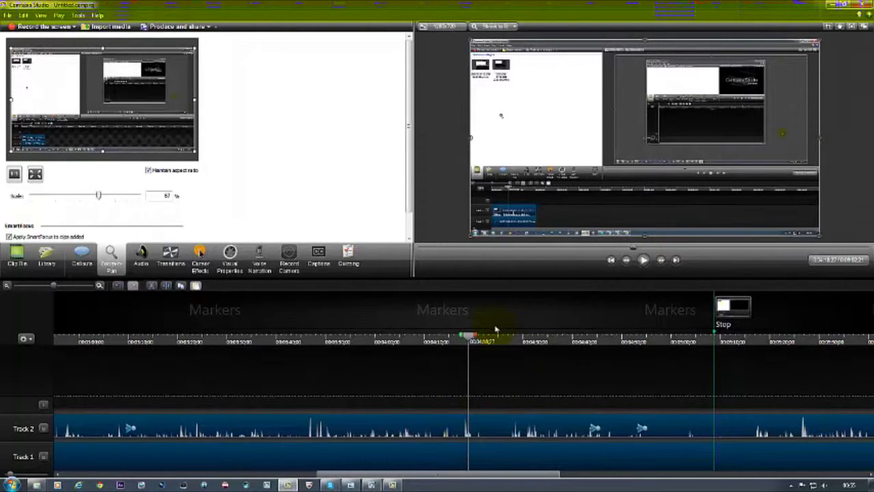
left_click_drag(468, 339, 450, 338)
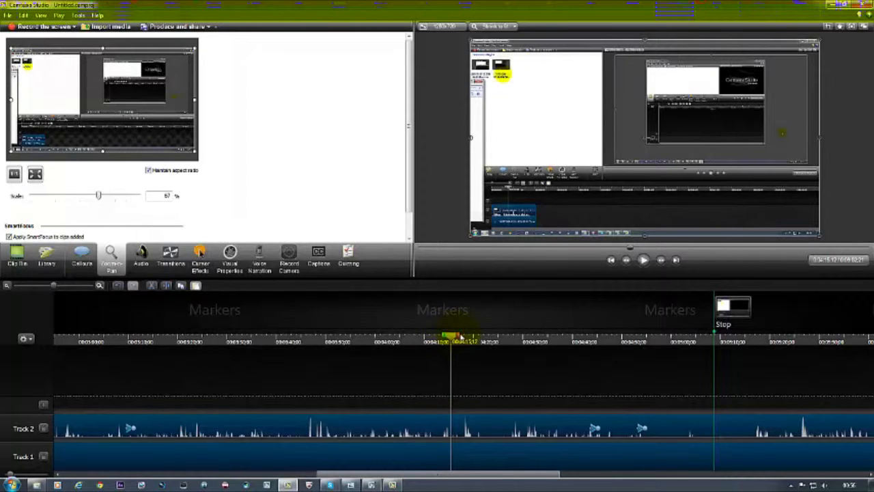
Add a timeline marker named Start at 00:04:15;12
key("ctrl+m")
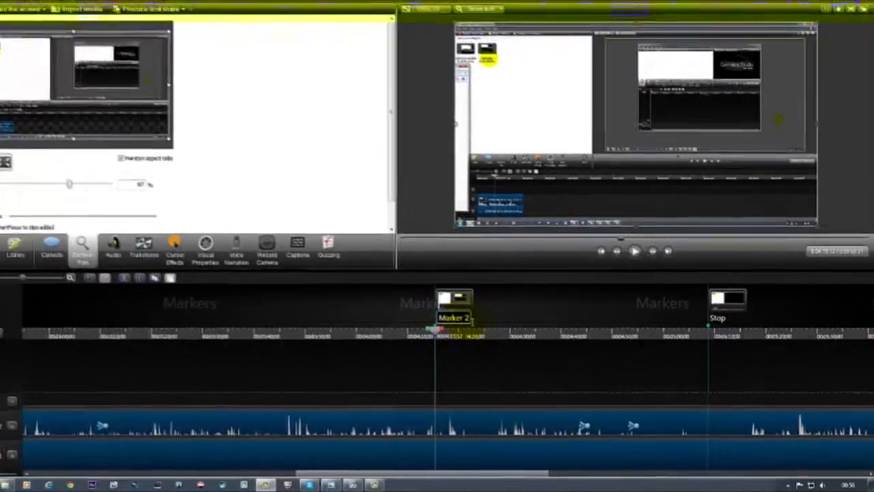
left_click_drag(485, 325, 451, 327)
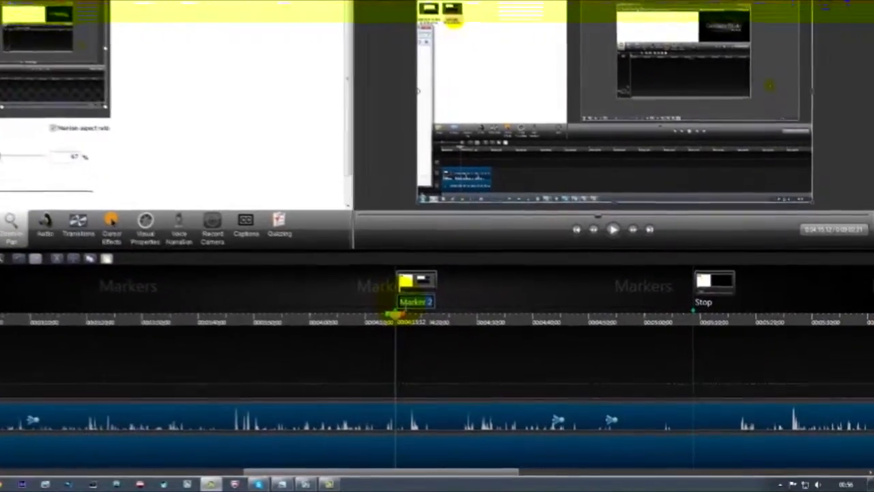
type("S")
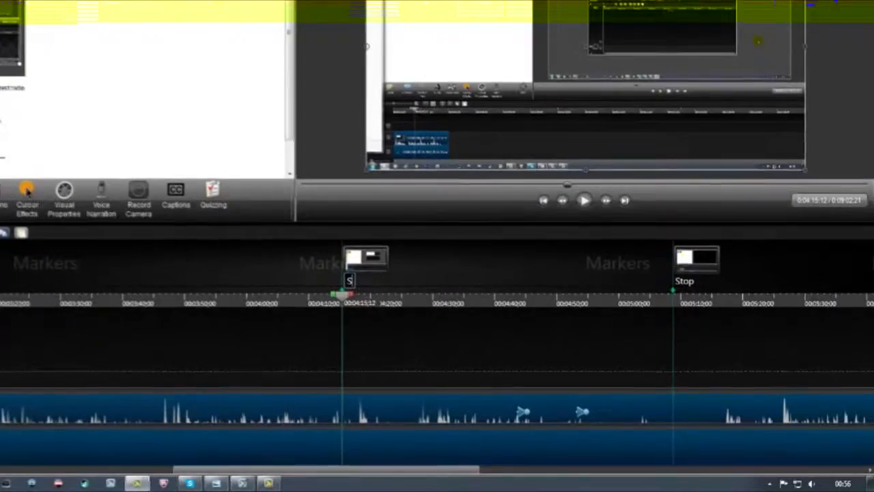
type("tart")
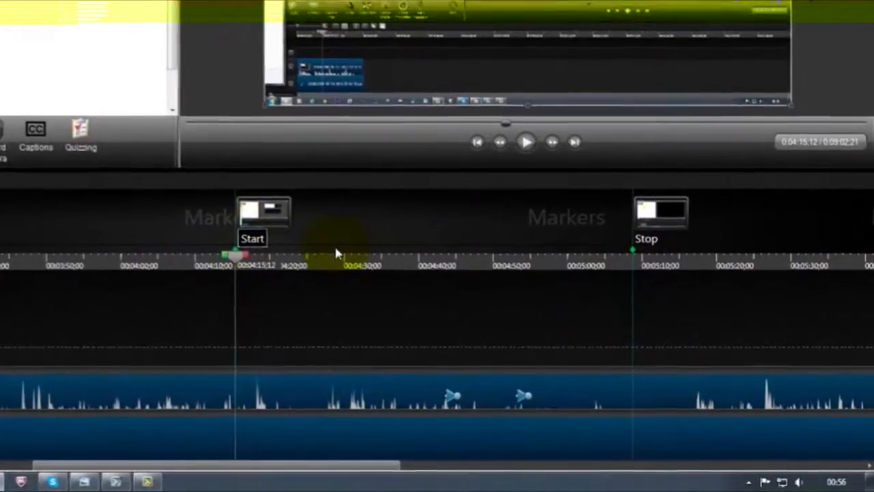
left_click(342, 240)
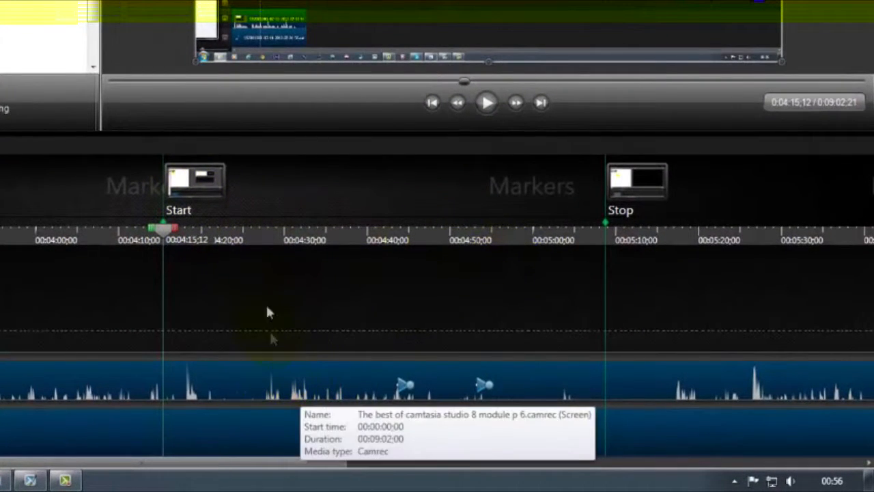
Play back the section from 00:04:13;19 to about 00:04:22 to find where the unwanted footage begins
left_click_drag(164, 232, 149, 234)
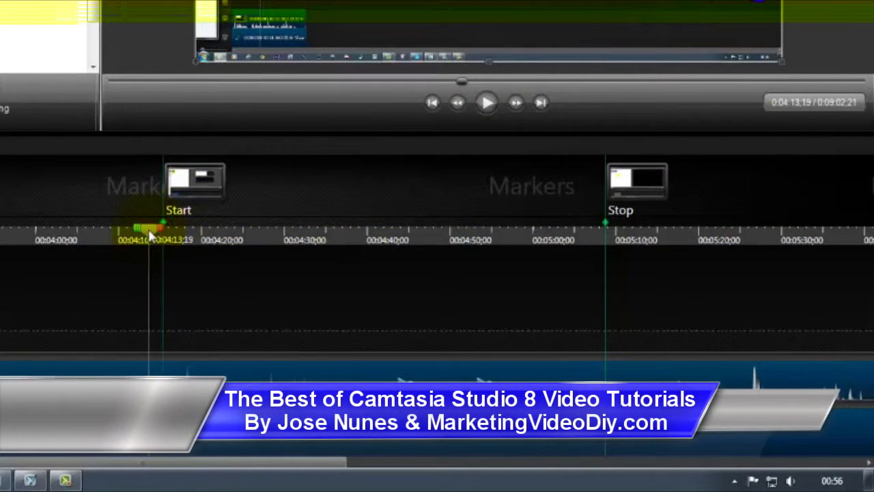
left_click(486, 102)
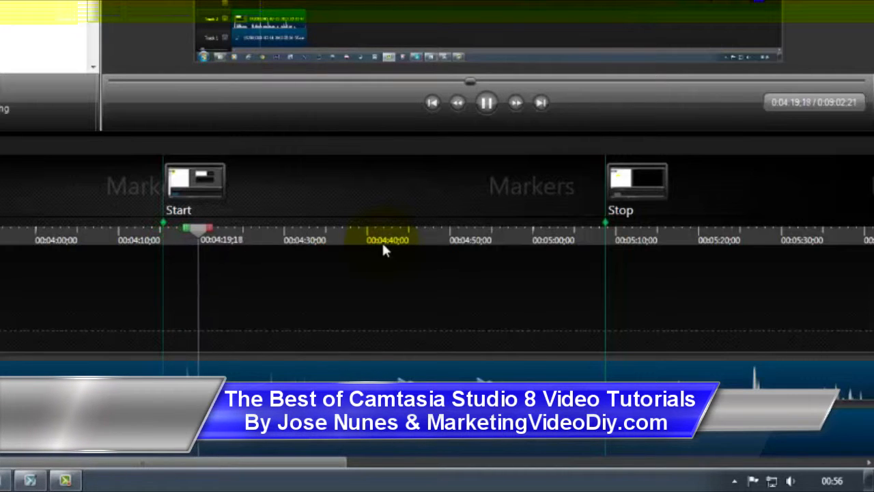
left_click(214, 229)
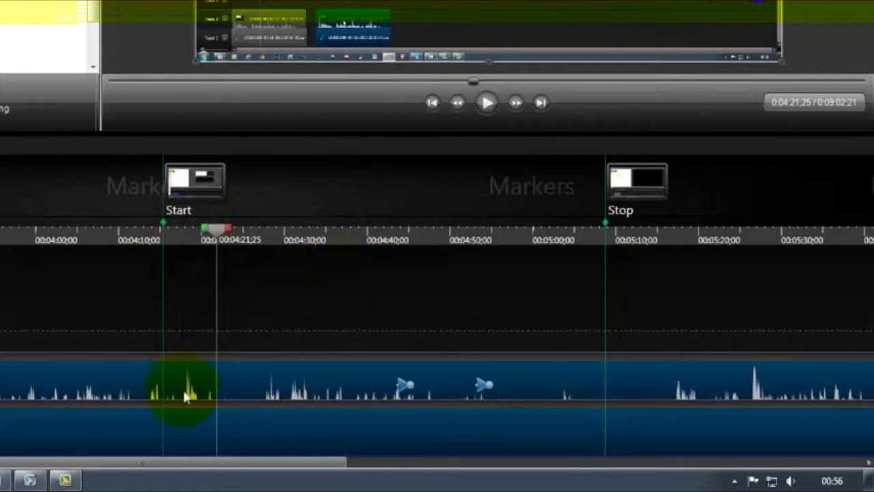
left_click_drag(163, 230, 220, 230)
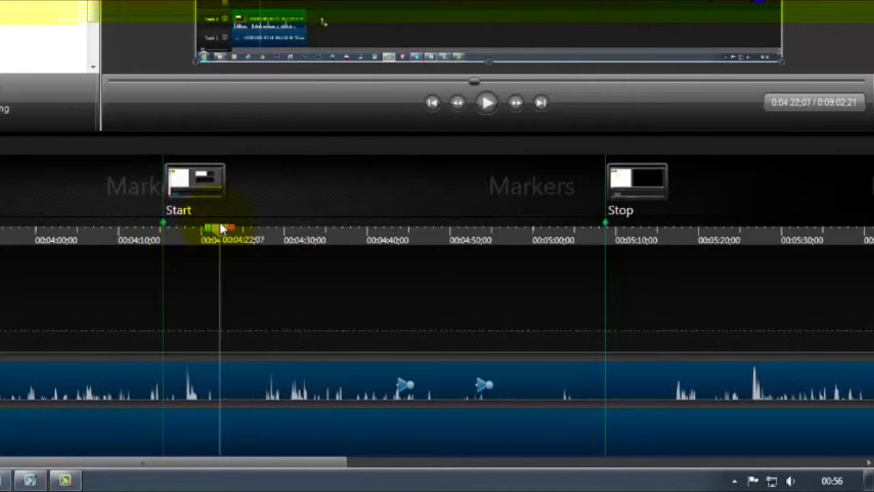
Move the Start marker to about 00:04:17;18 and split the clips on both tracks at that point
left_click_drag(173, 186, 186, 190)
left_click_drag(303, 195, 305, 196)
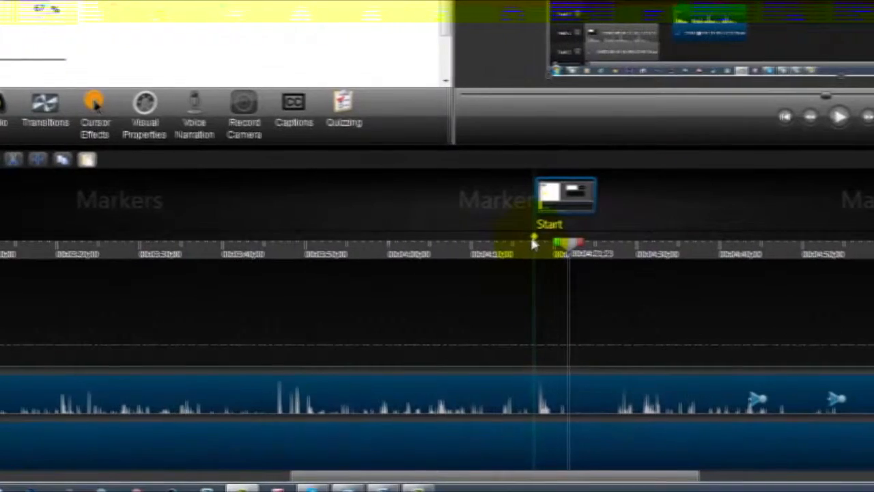
left_click(534, 245)
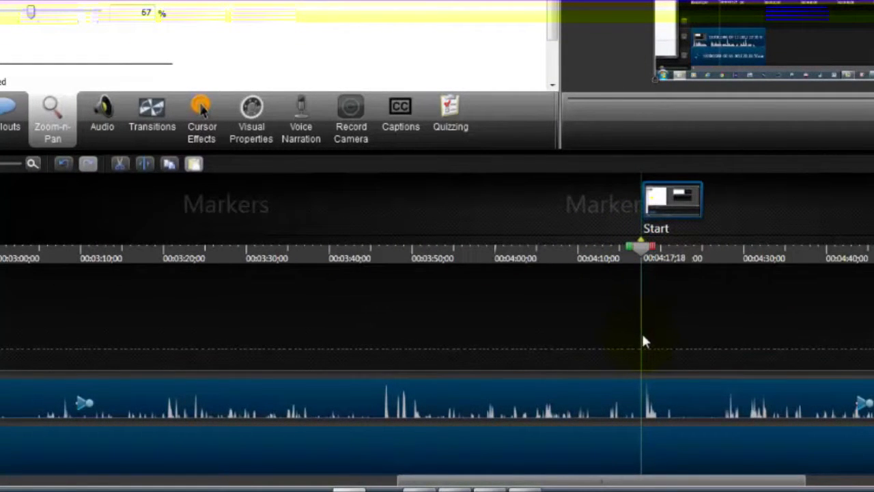
left_click(145, 165)
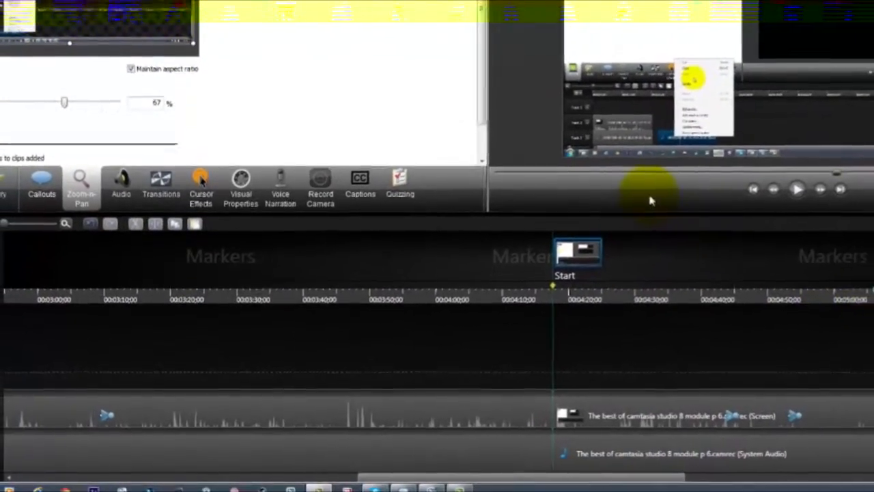
Play the footage around the Stop marker, then shift the marker to about 00:05:08 and align the playhead with it
left_click(765, 204)
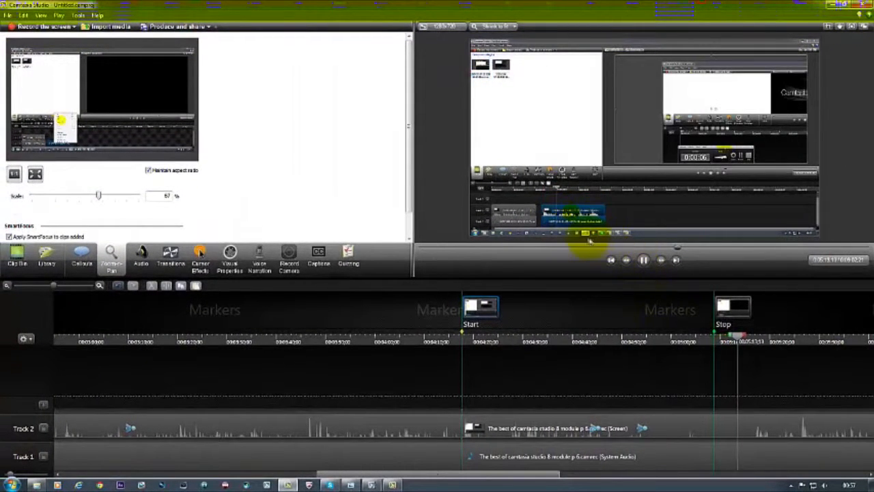
left_click(644, 261)
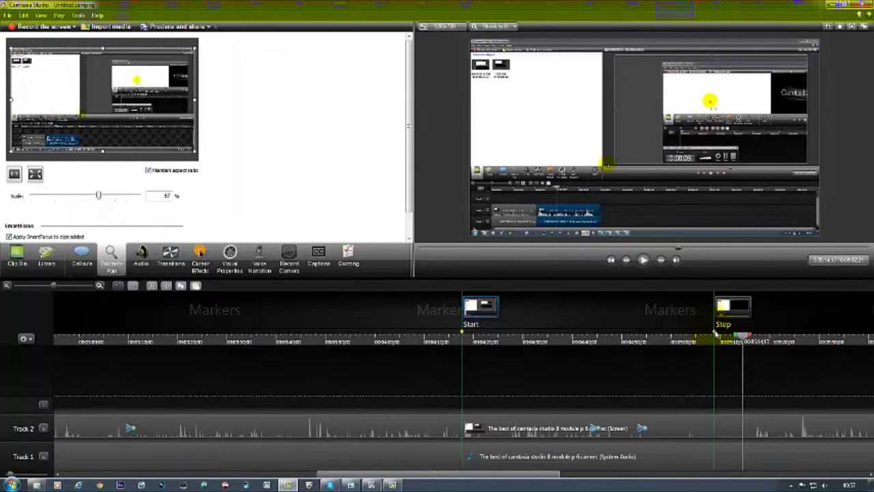
left_click_drag(724, 312, 721, 312)
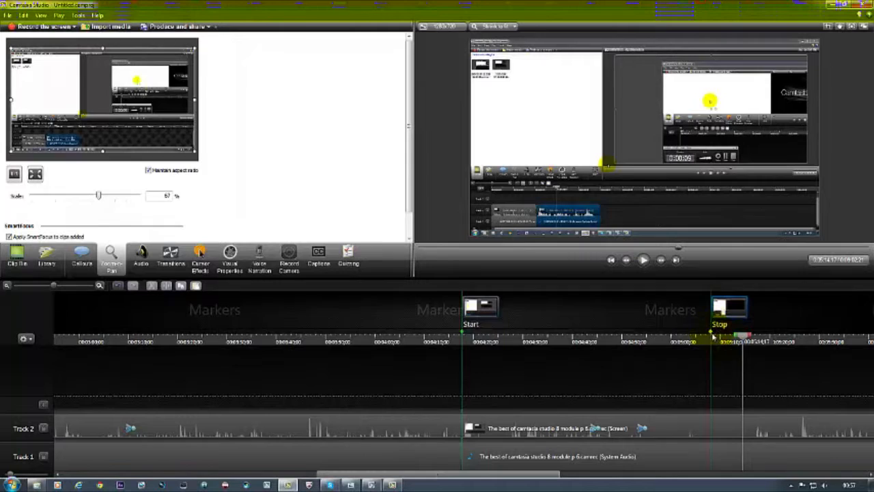
left_click(713, 336)
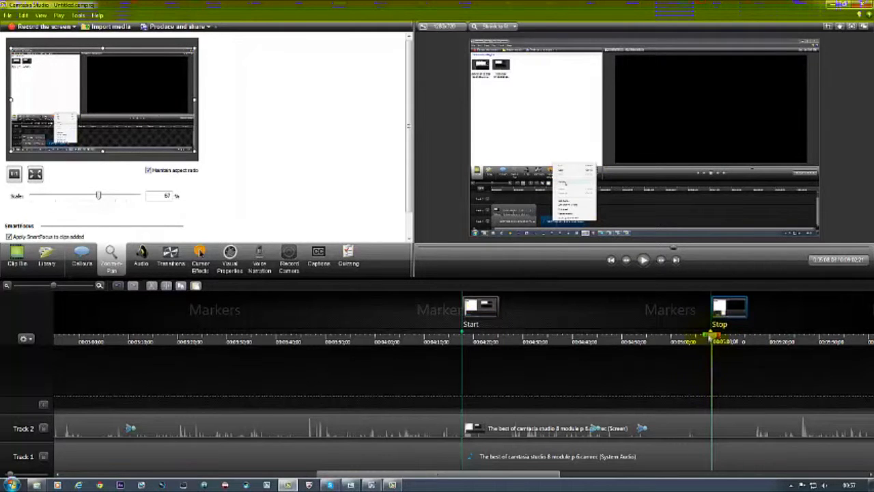
left_click_drag(714, 340, 712, 339)
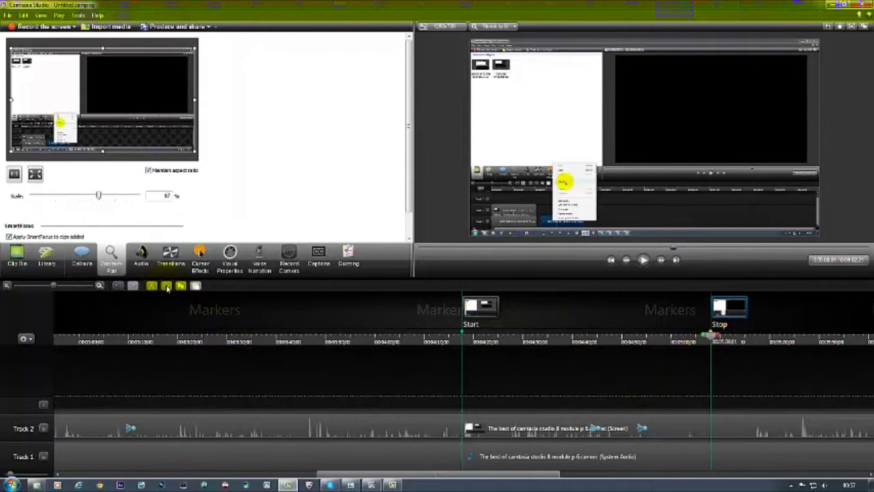
Split the screen clip on Track 2 and the system audio clip on Track 1 at 00:05:07;24
left_click(707, 429)
left_click(686, 459)
left_click(691, 434)
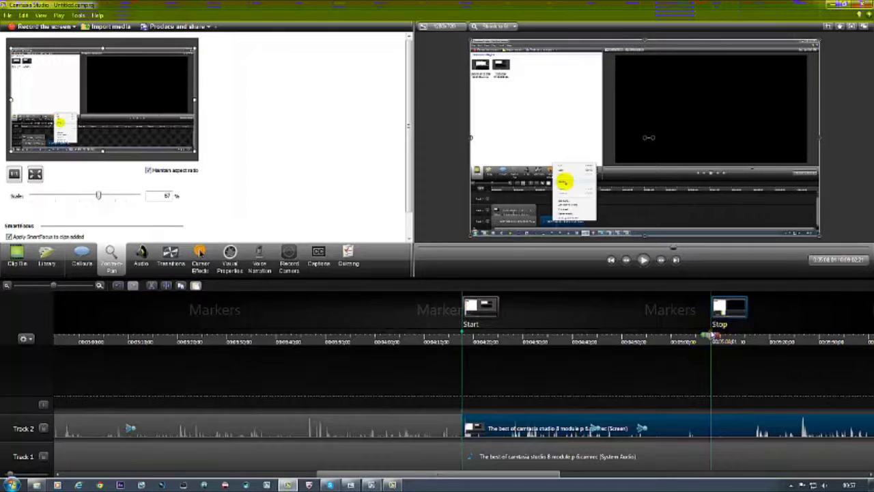
left_click_drag(712, 335, 711, 335)
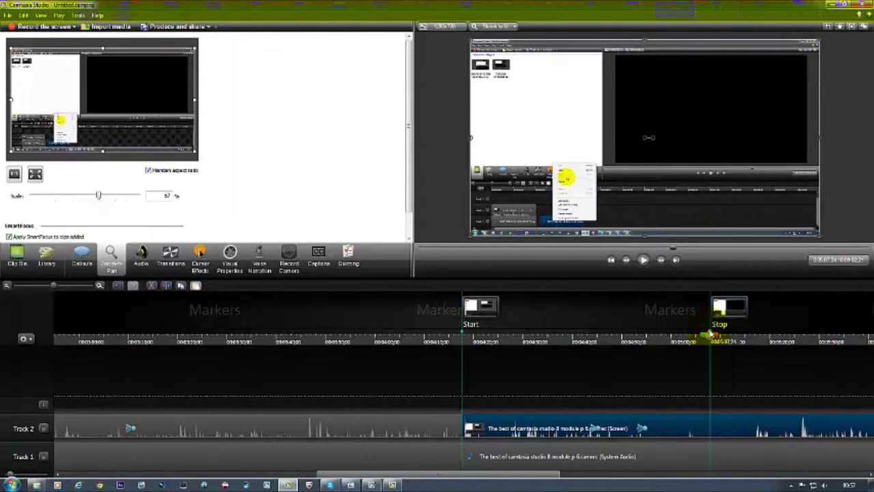
left_click(111, 256)
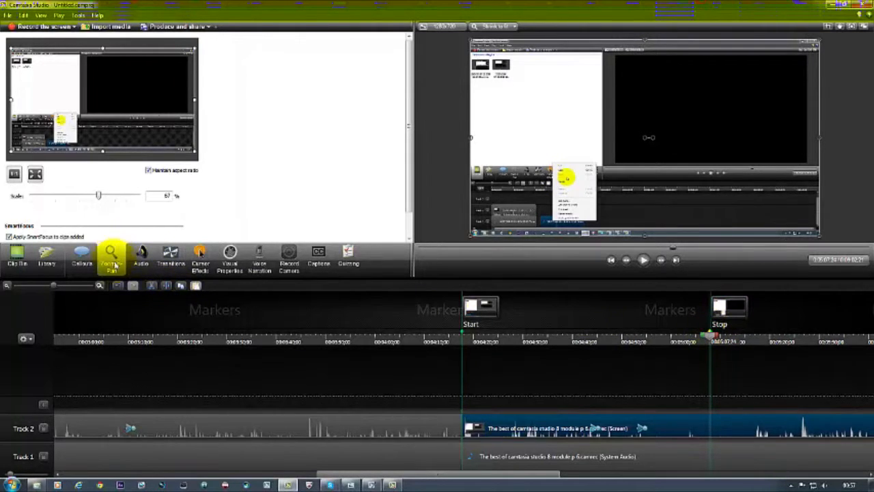
left_click(166, 287)
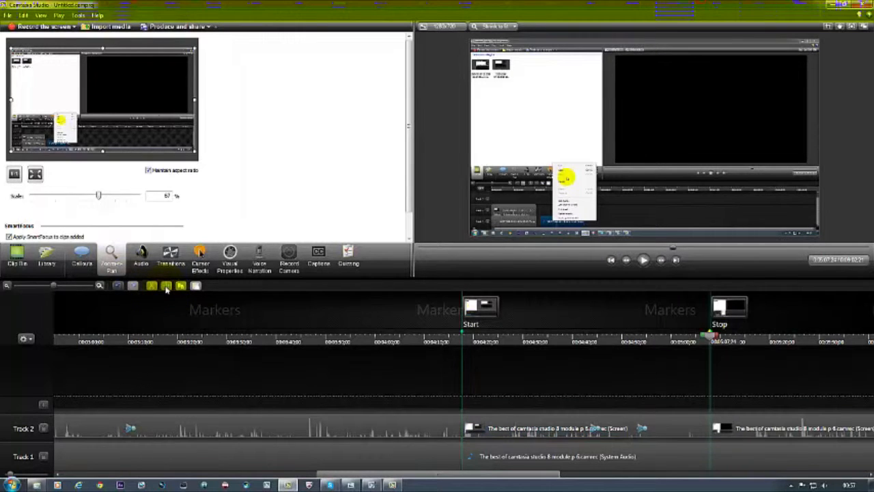
left_click(715, 463)
left_click(115, 252)
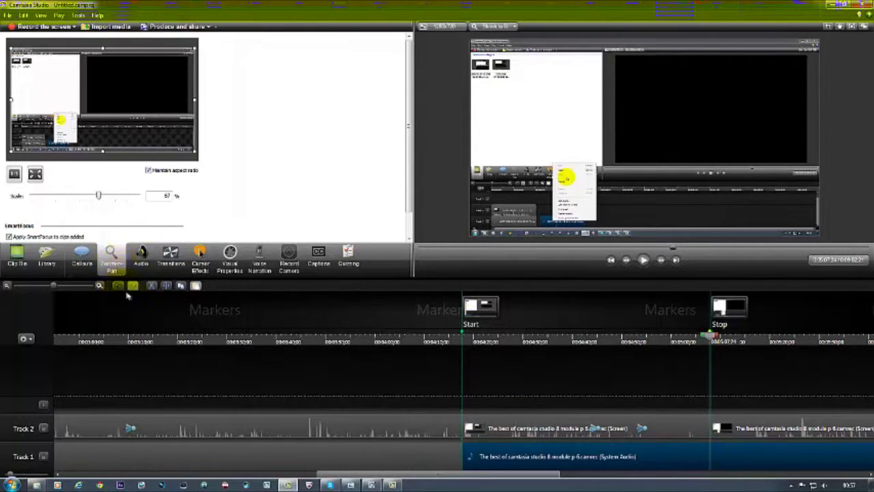
left_click(166, 287)
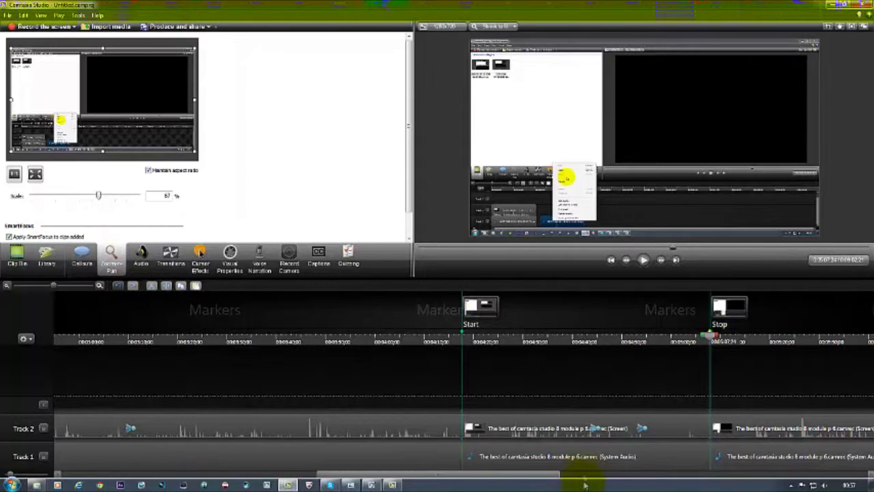
Delete the clips between the Start and Stop markers on both tracks and move the following clips back to close the gap
left_click(543, 430)
right_click(543, 430)
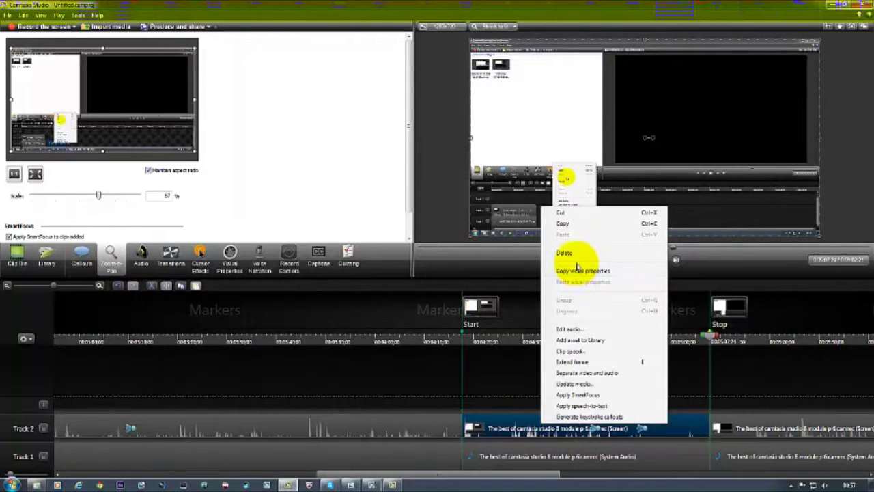
left_click(572, 253)
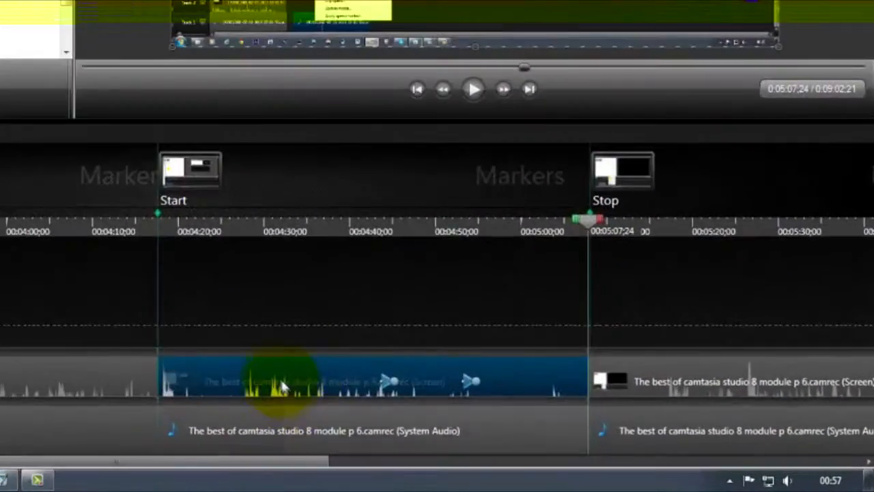
right_click(488, 418)
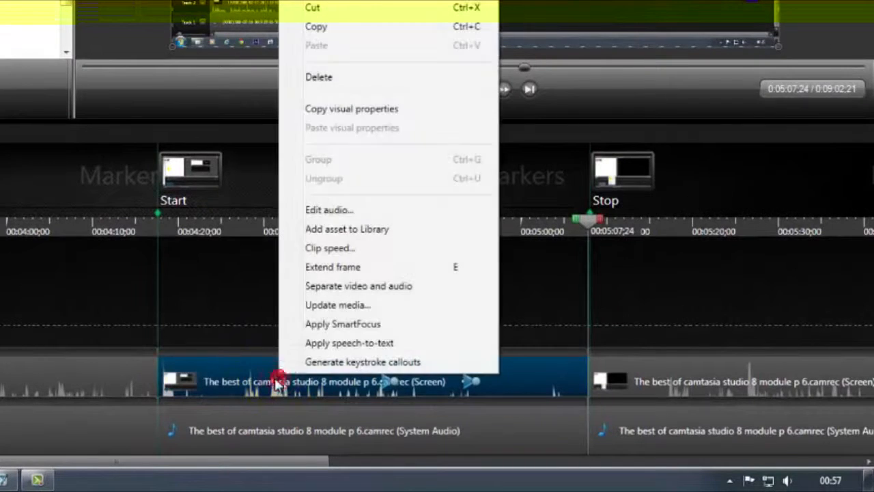
left_click(319, 77)
left_click(258, 421)
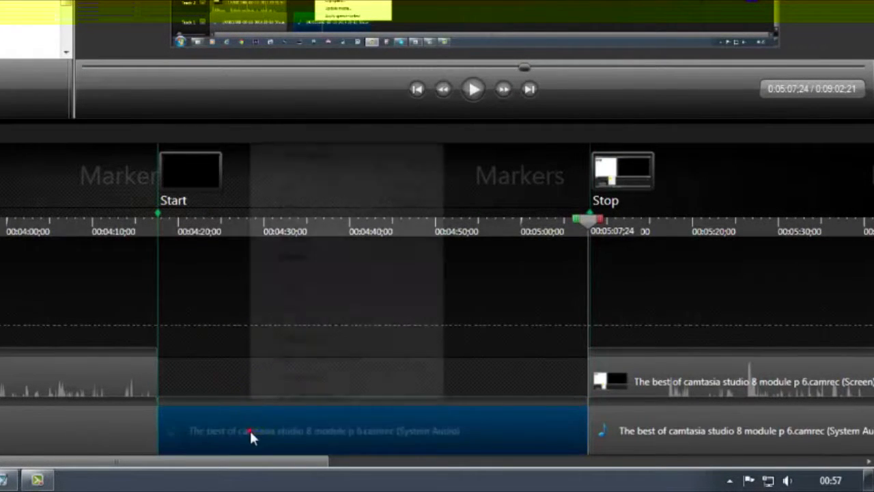
right_click(250, 428)
left_click(330, 259)
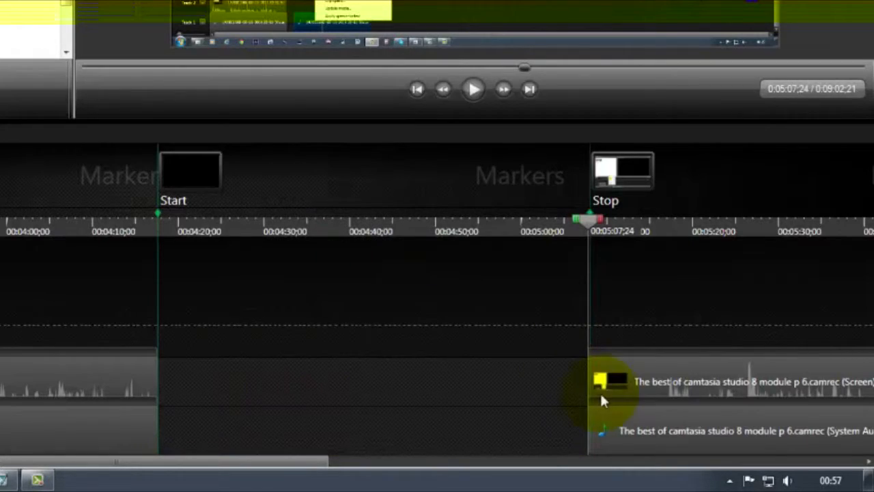
mouse_move(657, 368)
left_mouse_down()
mouse_move(567, 383)
mouse_move(332, 376)
mouse_move(213, 384)
left_mouse_up()
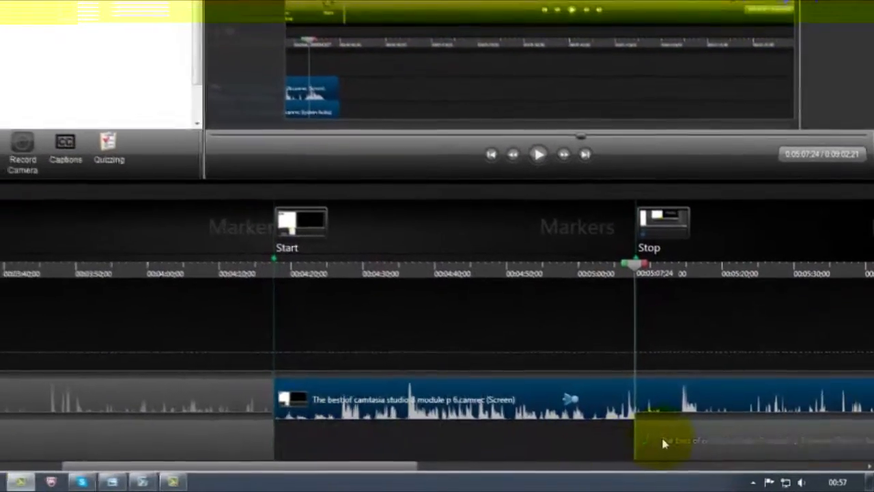
left_click_drag(663, 442, 293, 445)
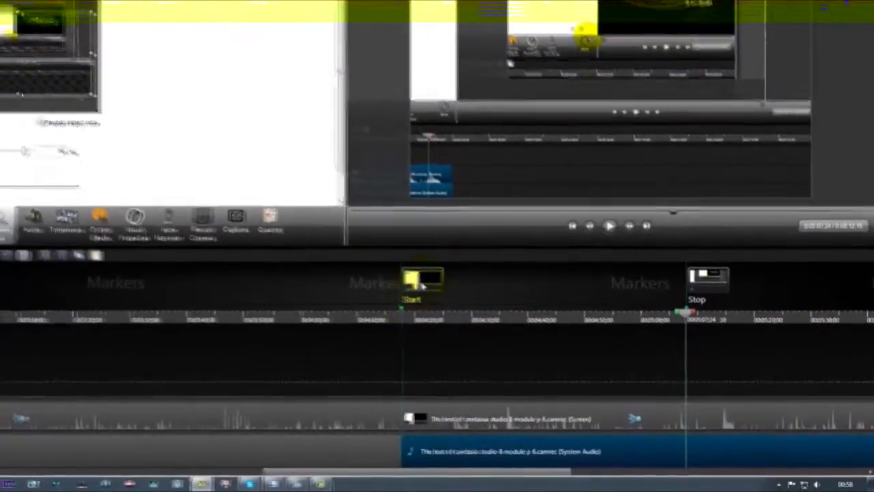
Delete the Start and Stop markers from the timeline
right_click(368, 255)
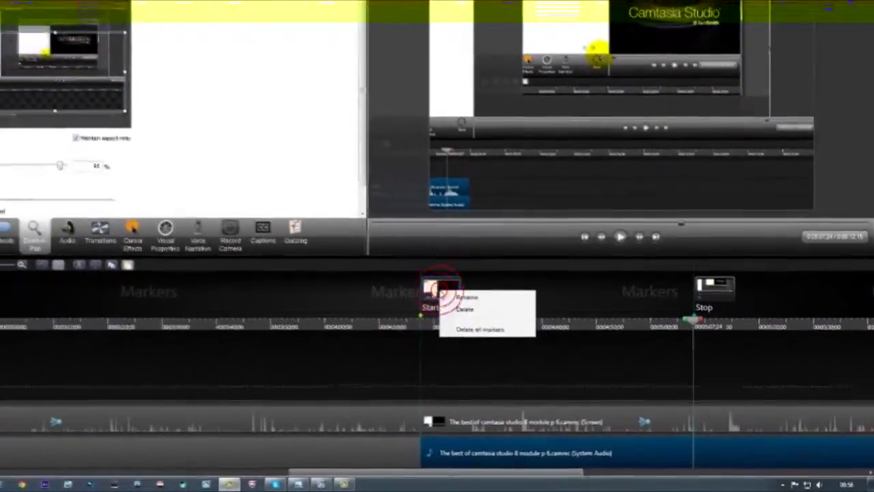
left_click(489, 309)
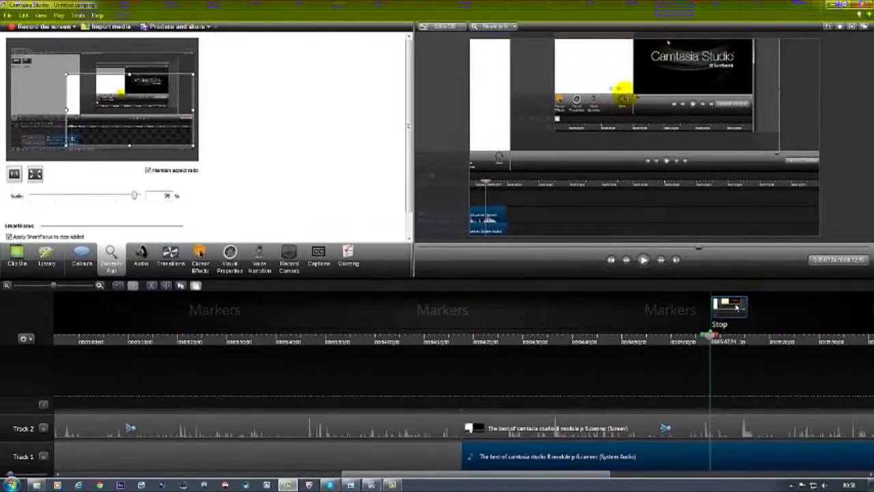
right_click(736, 307)
left_click(761, 320)
Play back from 00:04:15;25 to about 00:04:31 to check the transition across the closed cut
left_click_drag(713, 339, 456, 372)
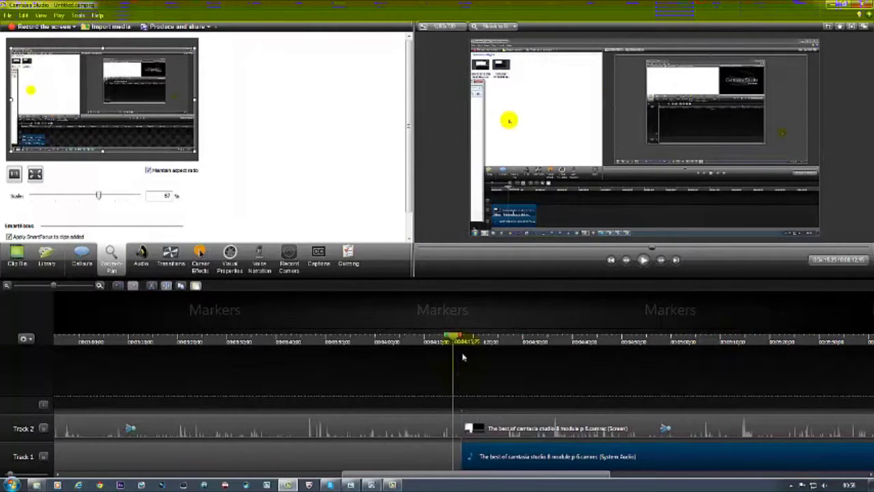
left_click(643, 260)
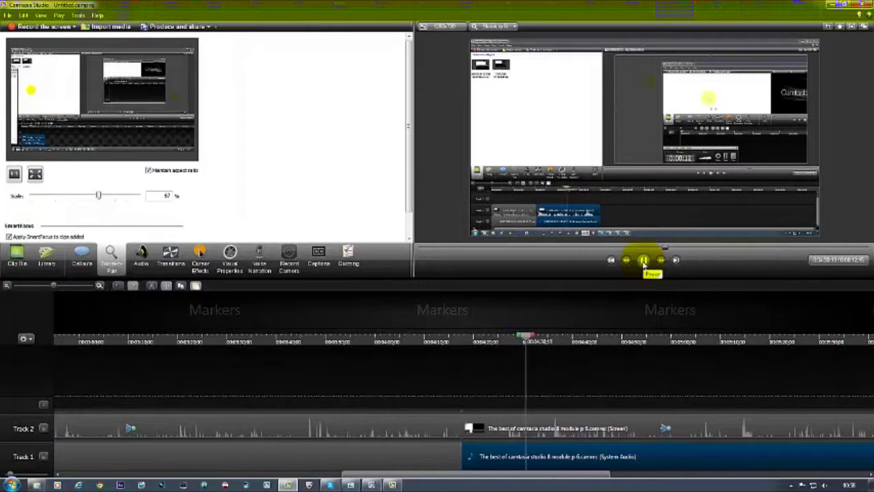
left_click(643, 261)
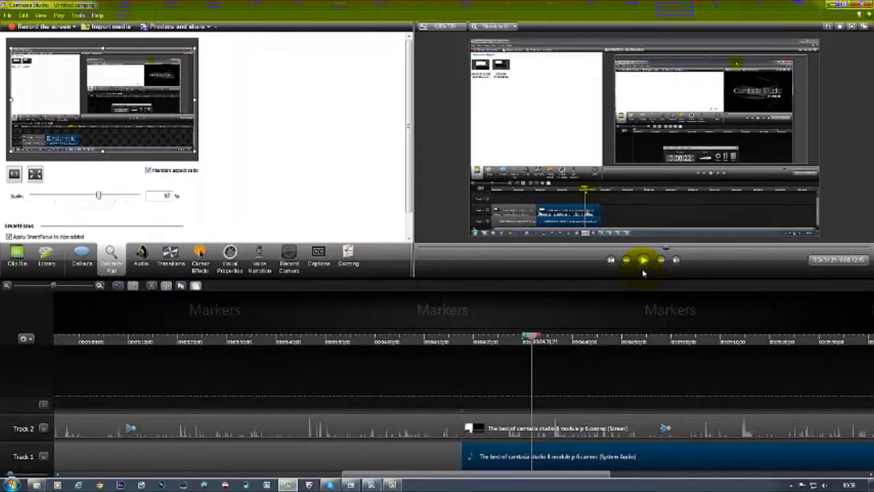